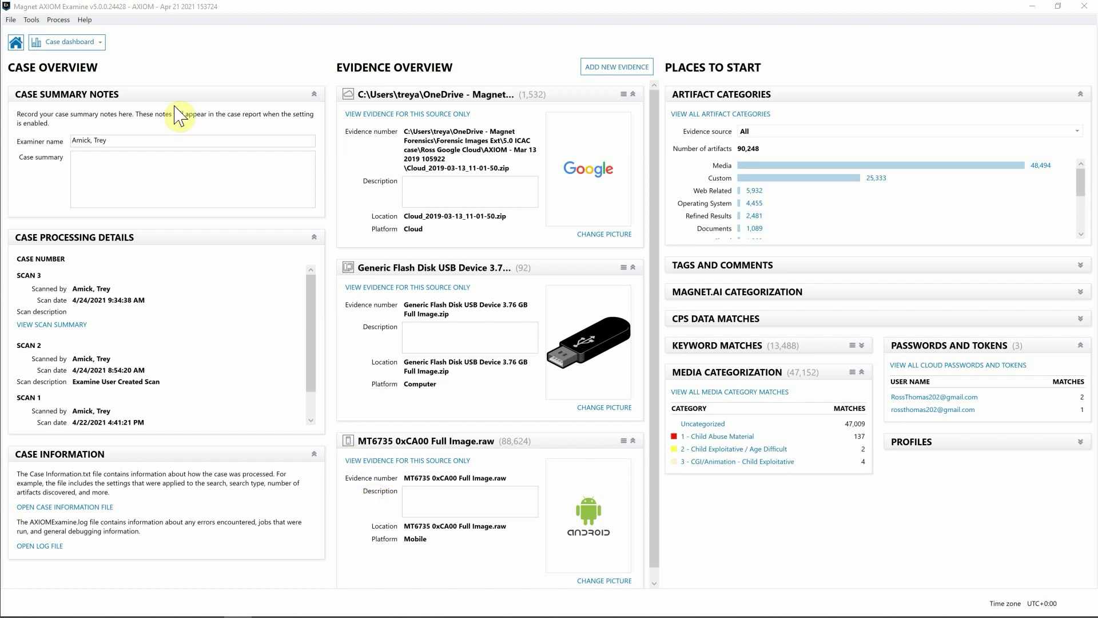
Switch the case view from the Case dashboard to the Media explorer grid
left_click(99, 42)
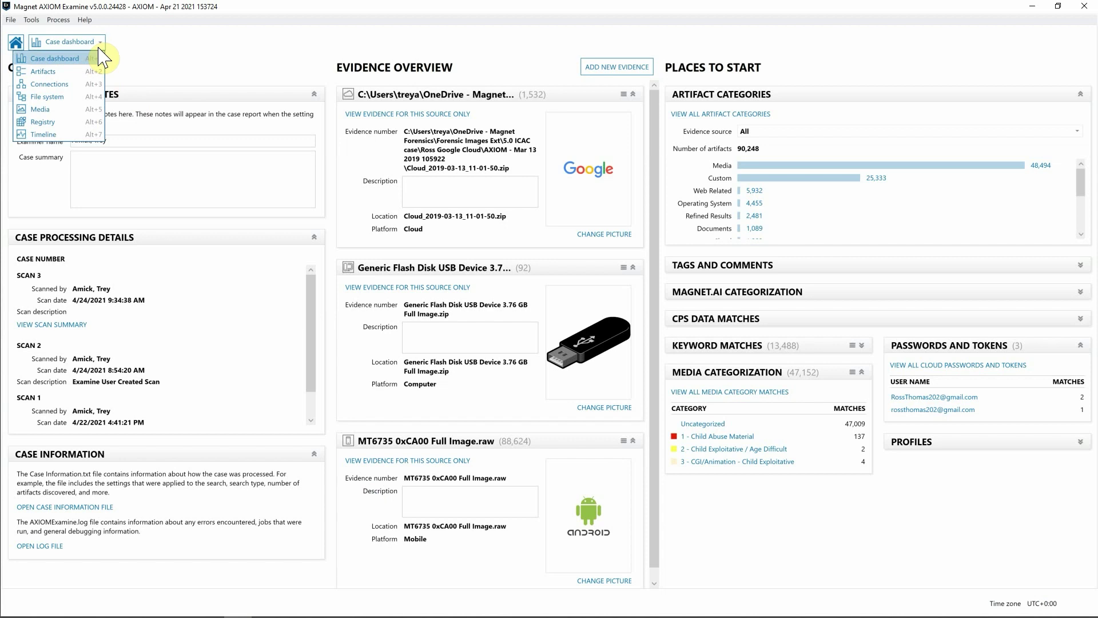
left_click(41, 109)
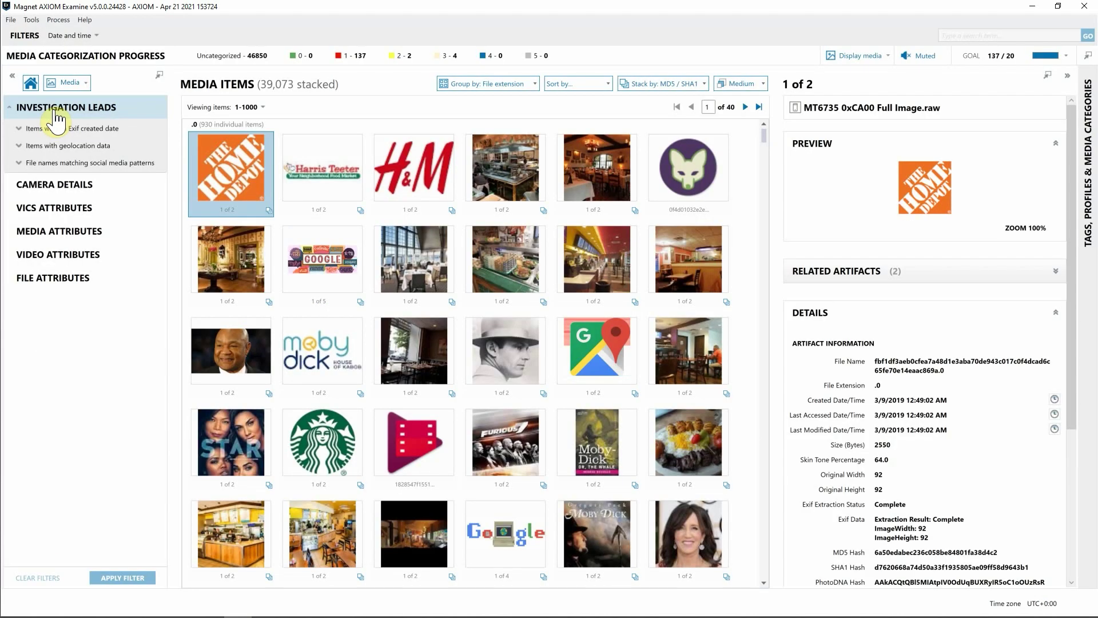
left_click(31, 20)
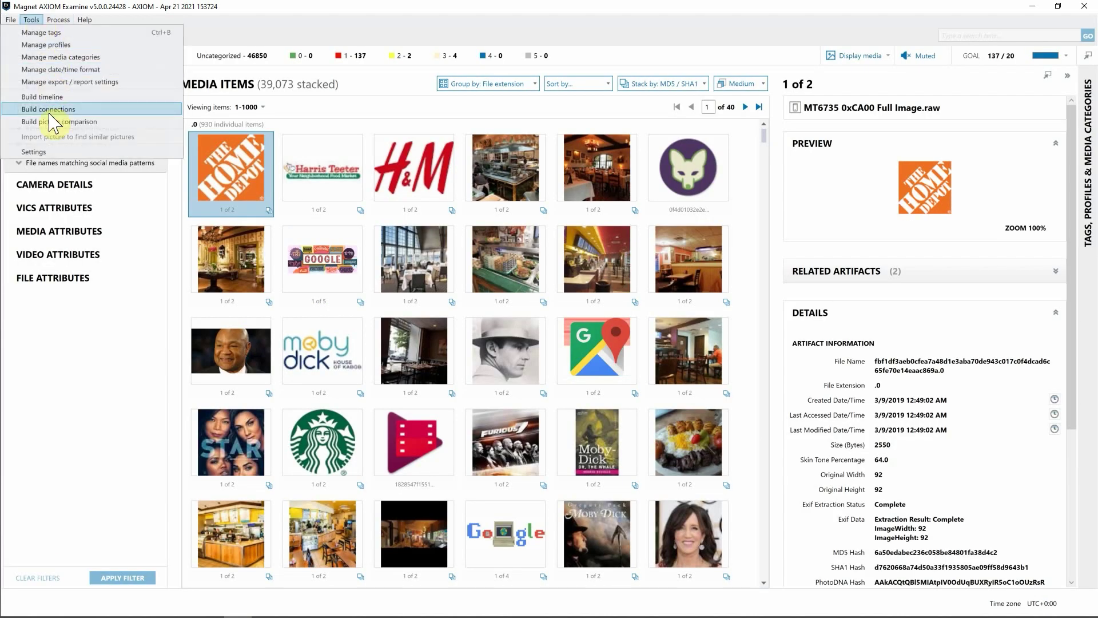
left_click(47, 153)
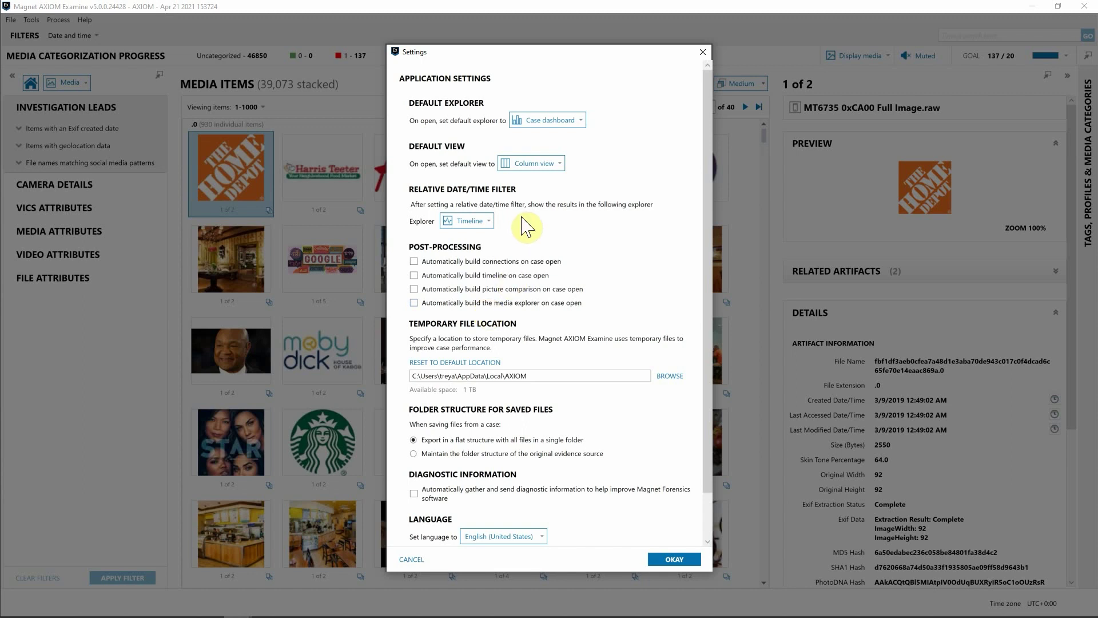
left_click(703, 53)
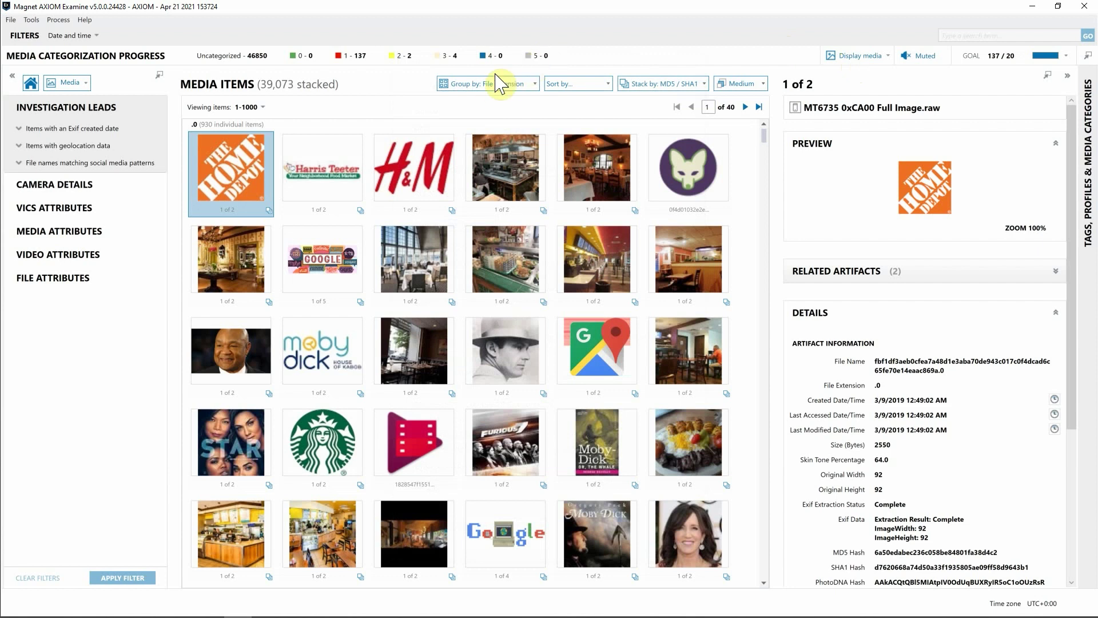
Group the media grid by Evidence source instead of file extension
left_click(515, 85)
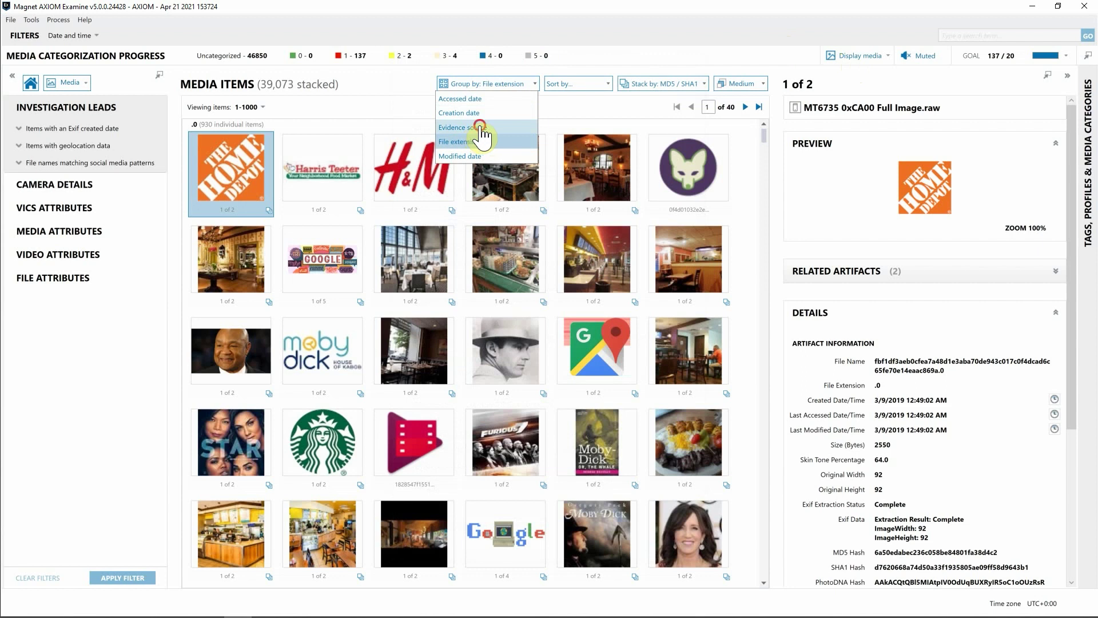
left_click(478, 127)
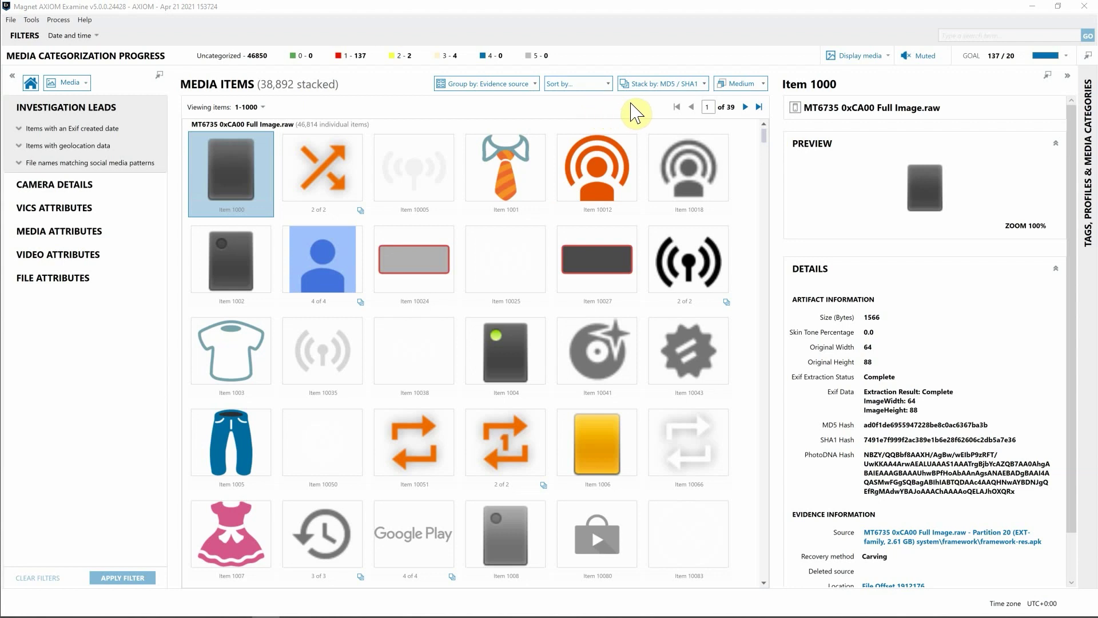
left_click(652, 86)
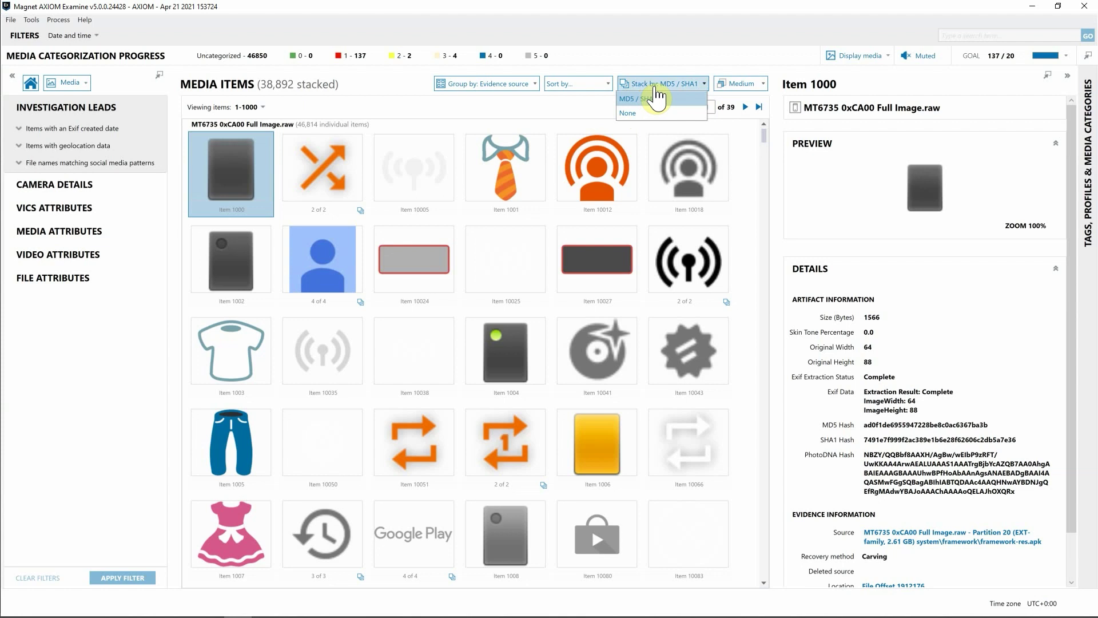
left_click(658, 96)
left_click(320, 286)
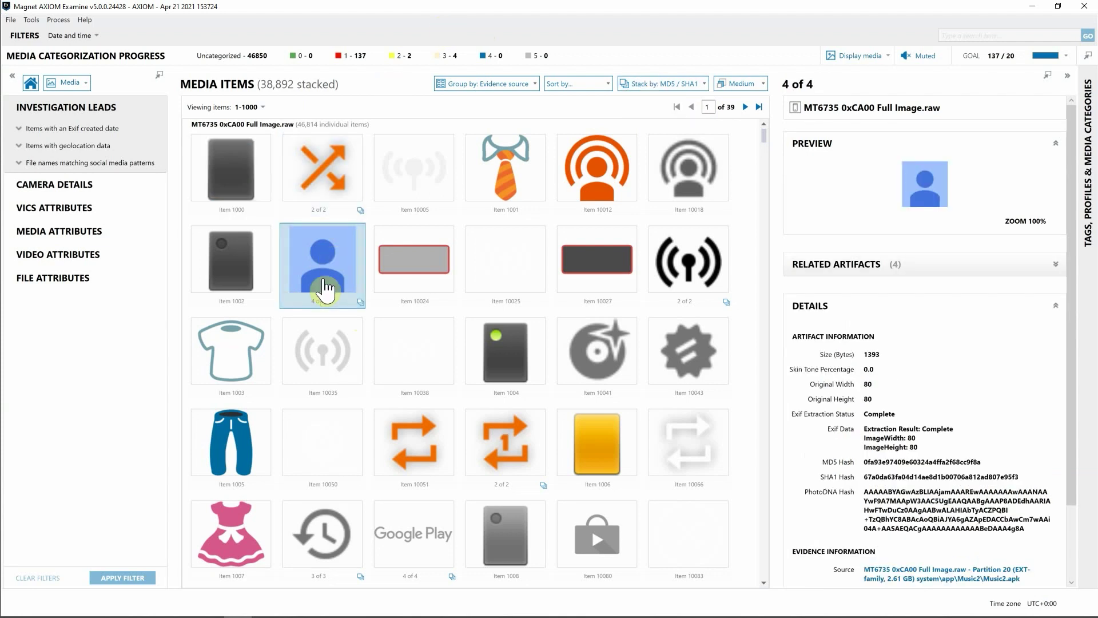
left_click(361, 302)
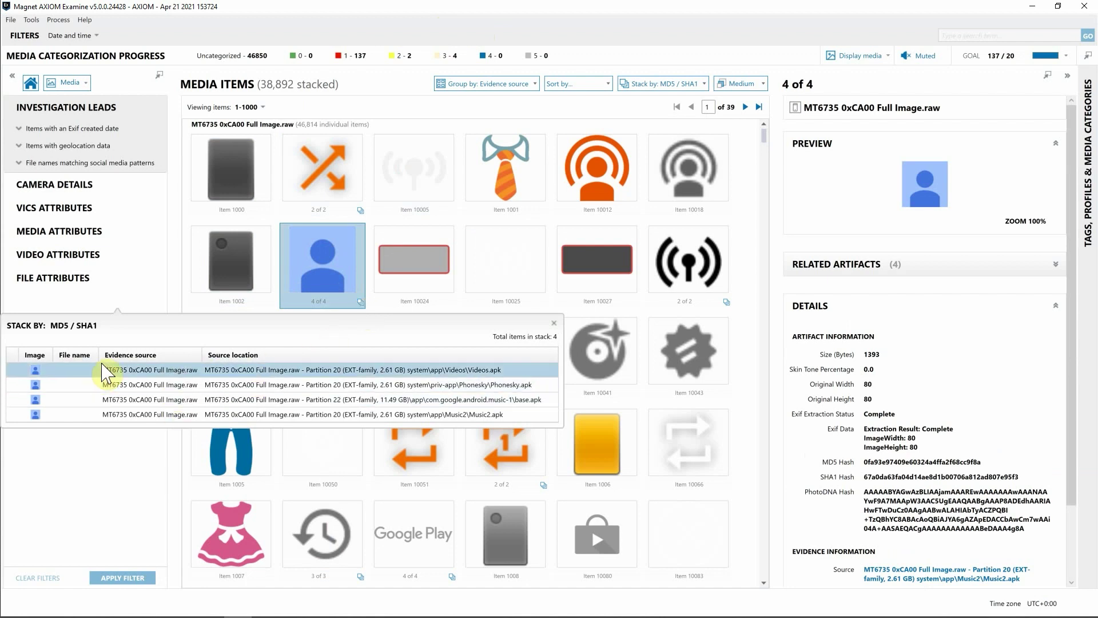
left_click(246, 369)
left_click(245, 385)
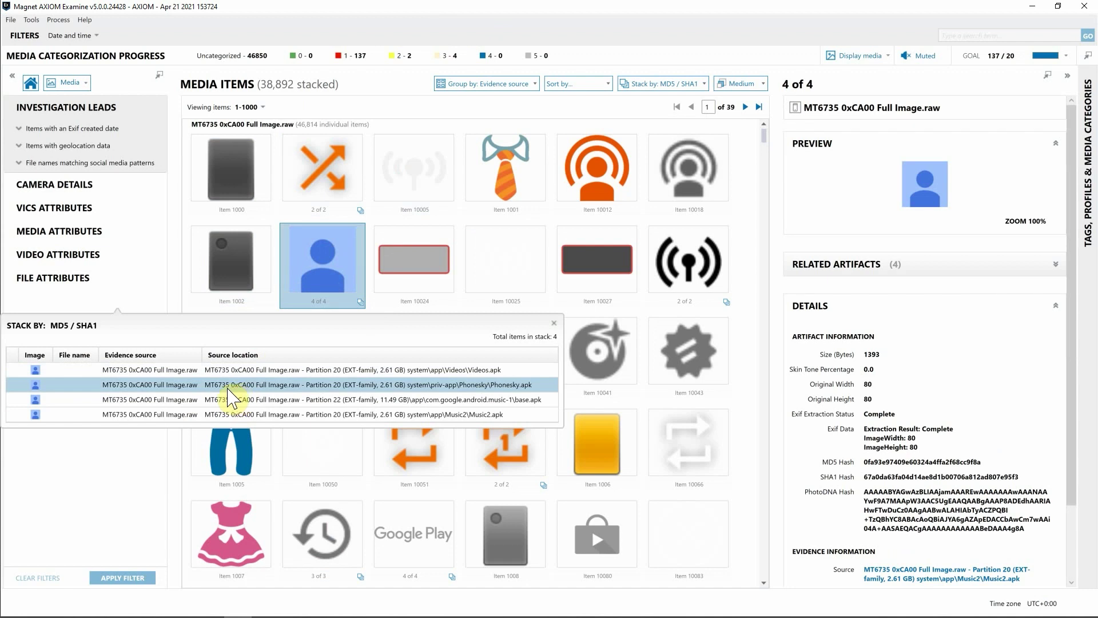
left_click(428, 376)
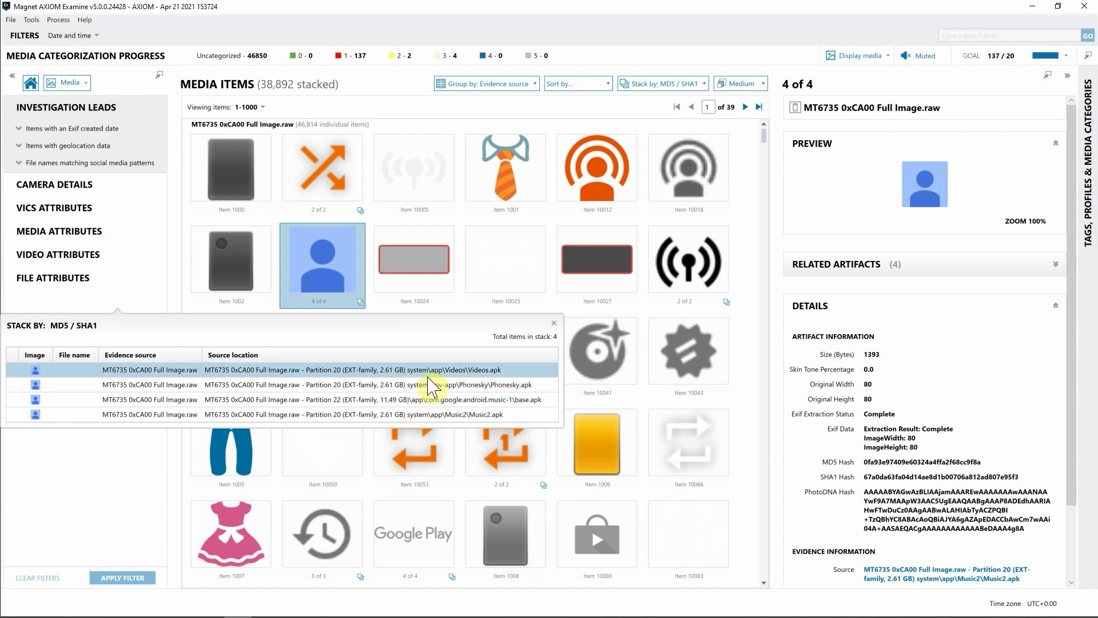
left_click(430, 384)
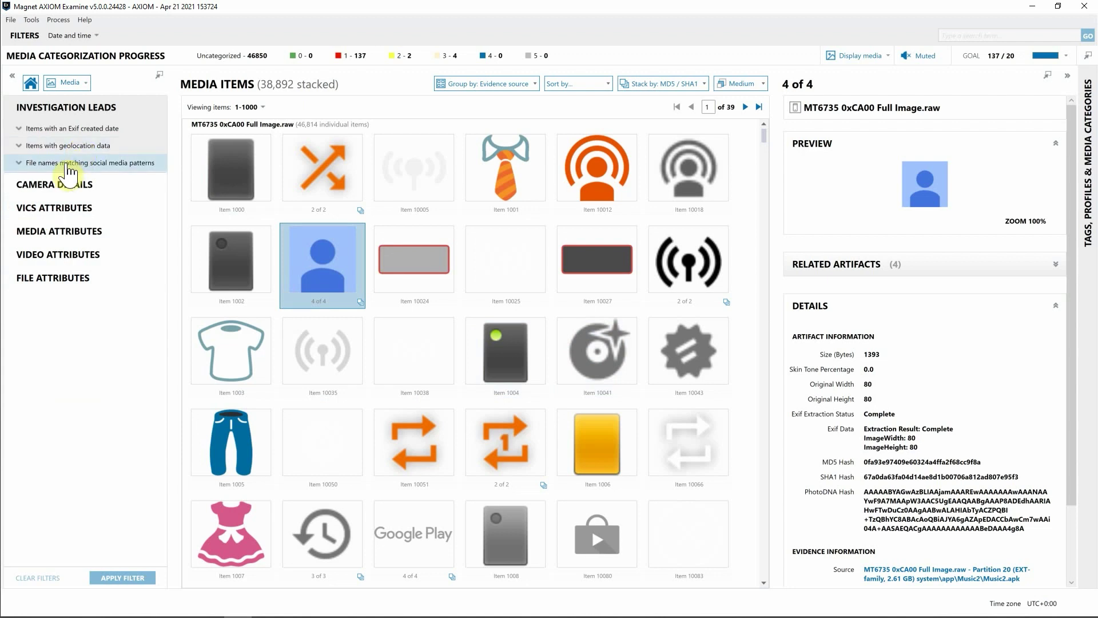
Filter to items matching social media file-name patterns and browse the 2,071 results
left_click(87, 162)
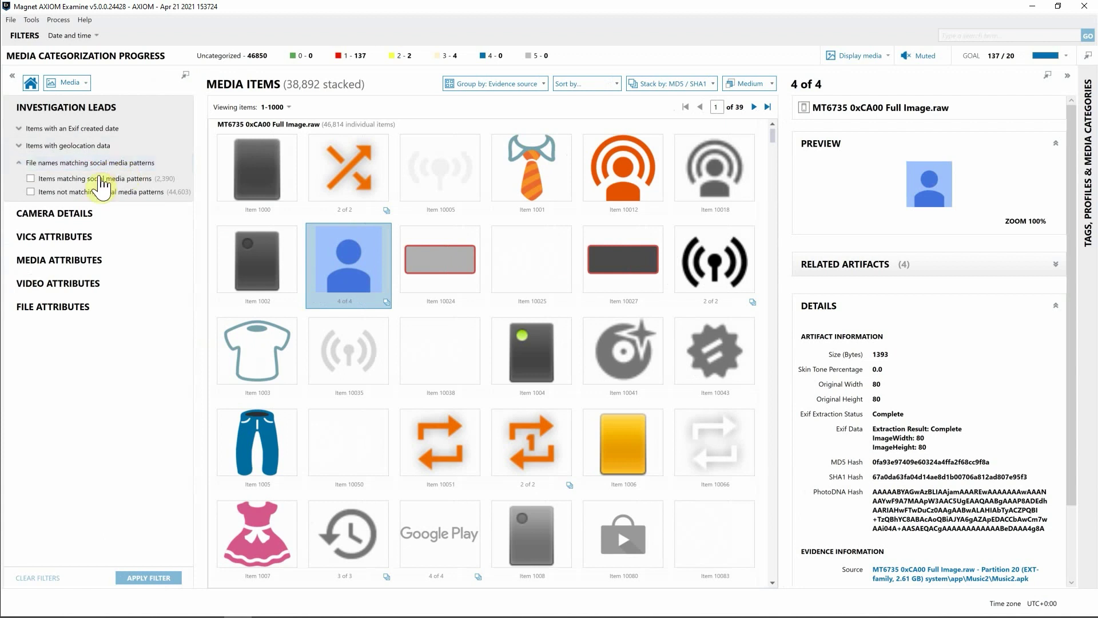
left_click(51, 179)
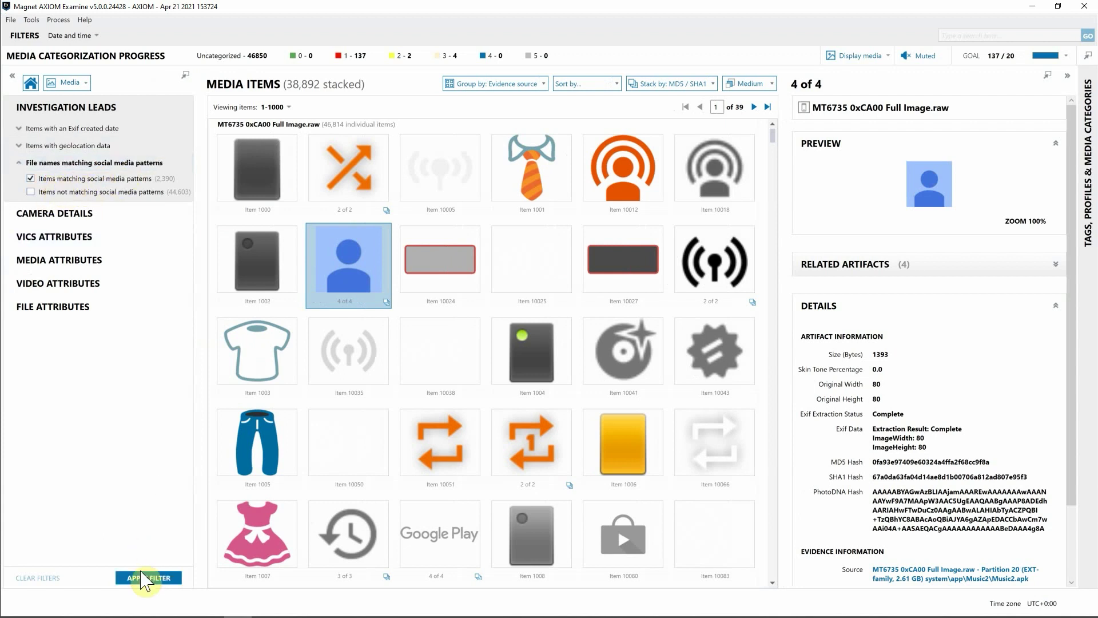
left_click(143, 577)
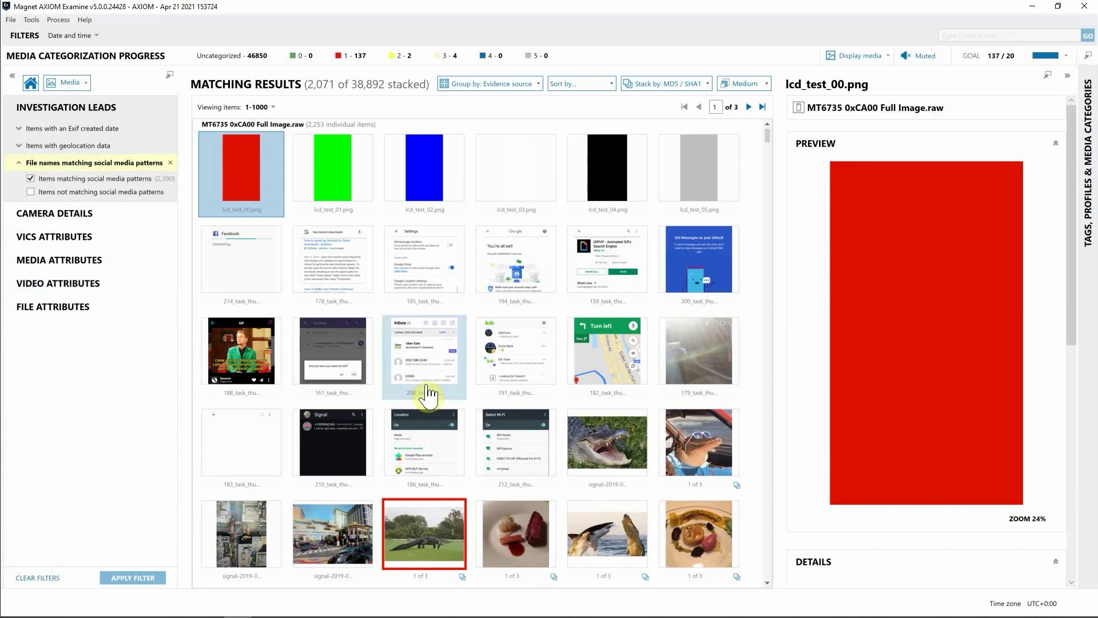
scroll(428, 394, "down", 6)
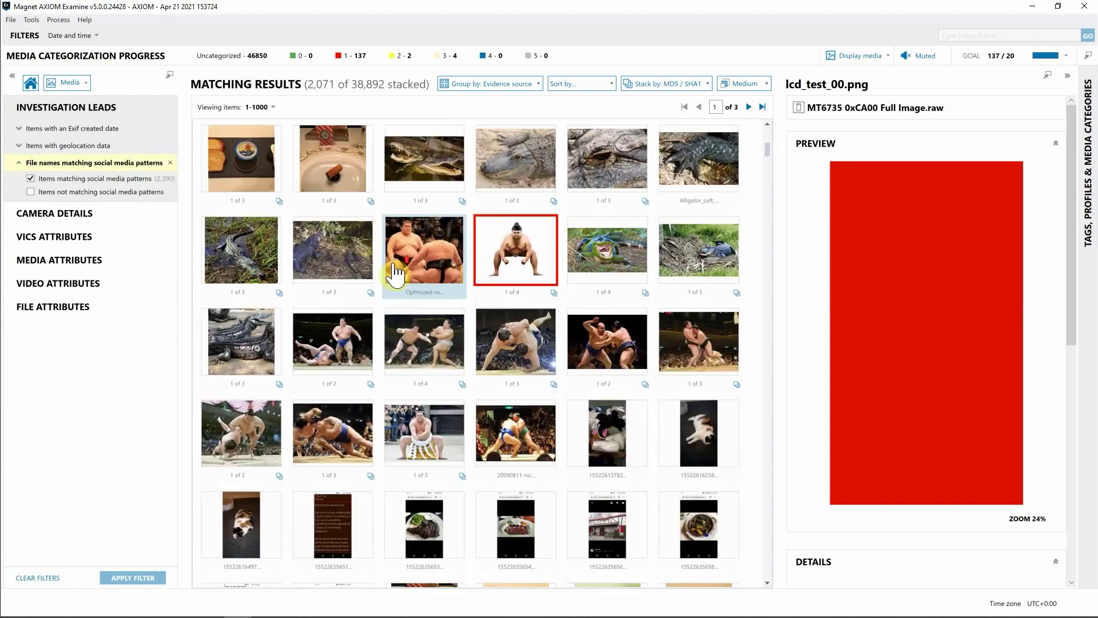
scroll(343, 263, "up", 3)
scroll(332, 274, "down", 5)
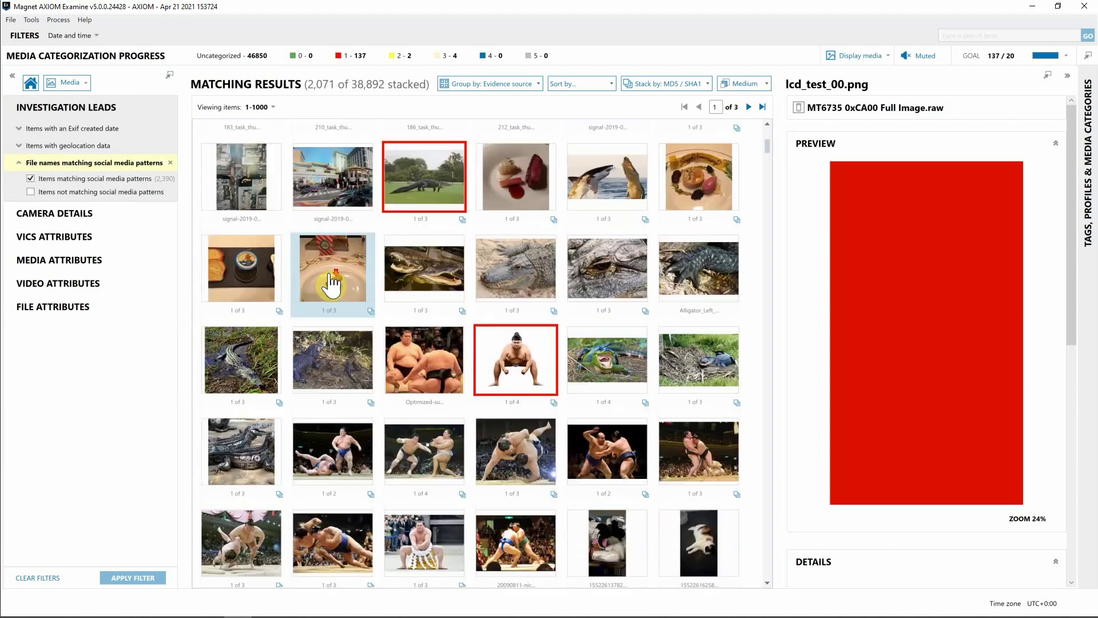
scroll(343, 301, "down", 2)
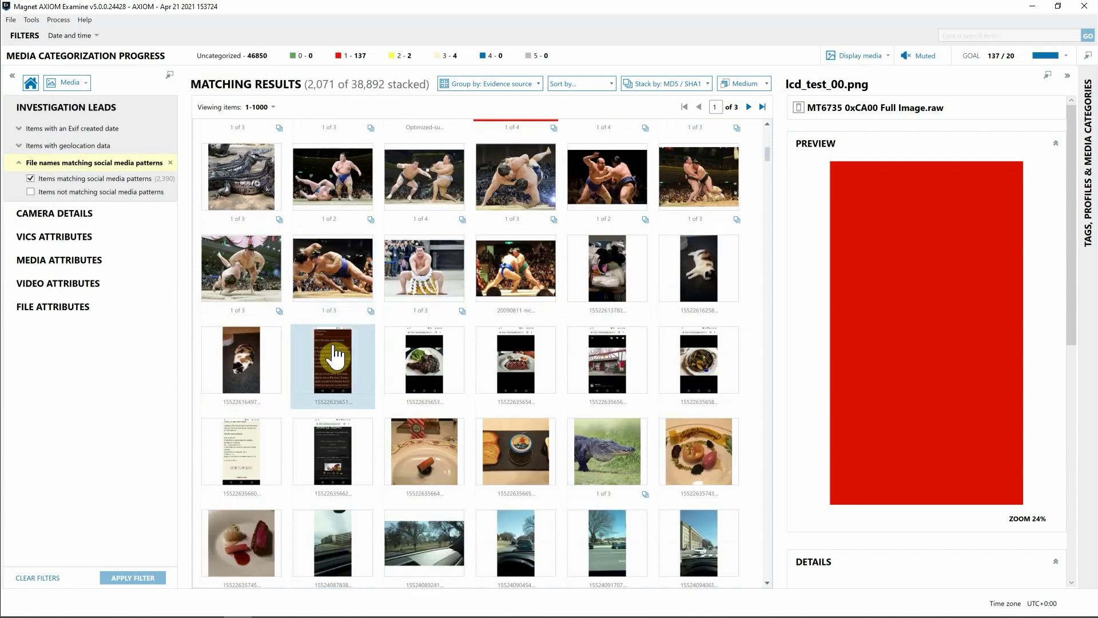
mouse_move(336, 355)
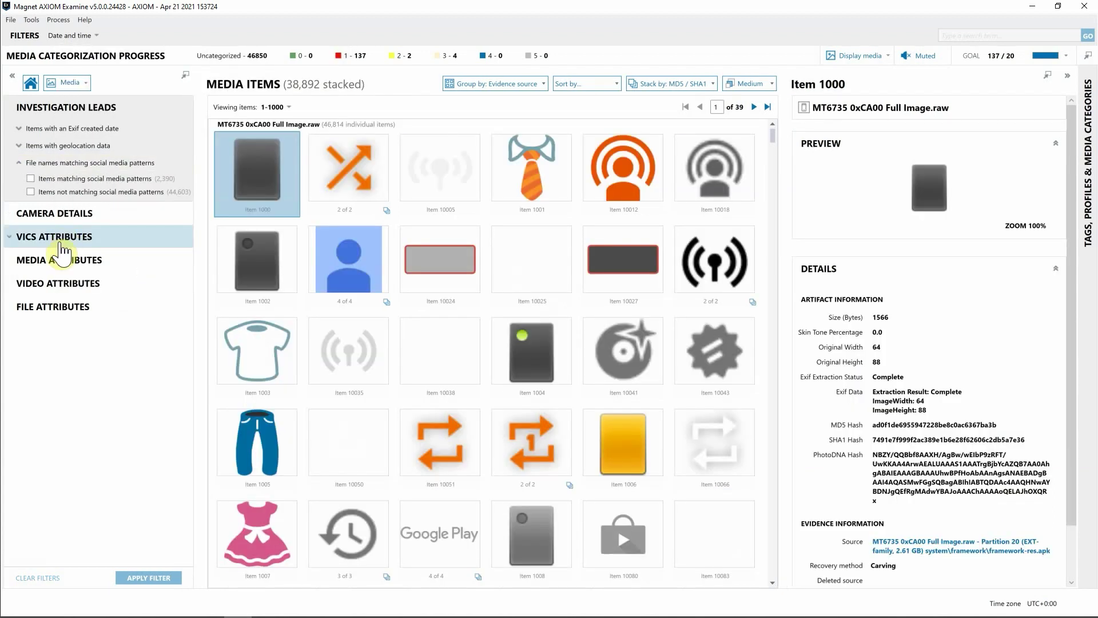
left_click(47, 289)
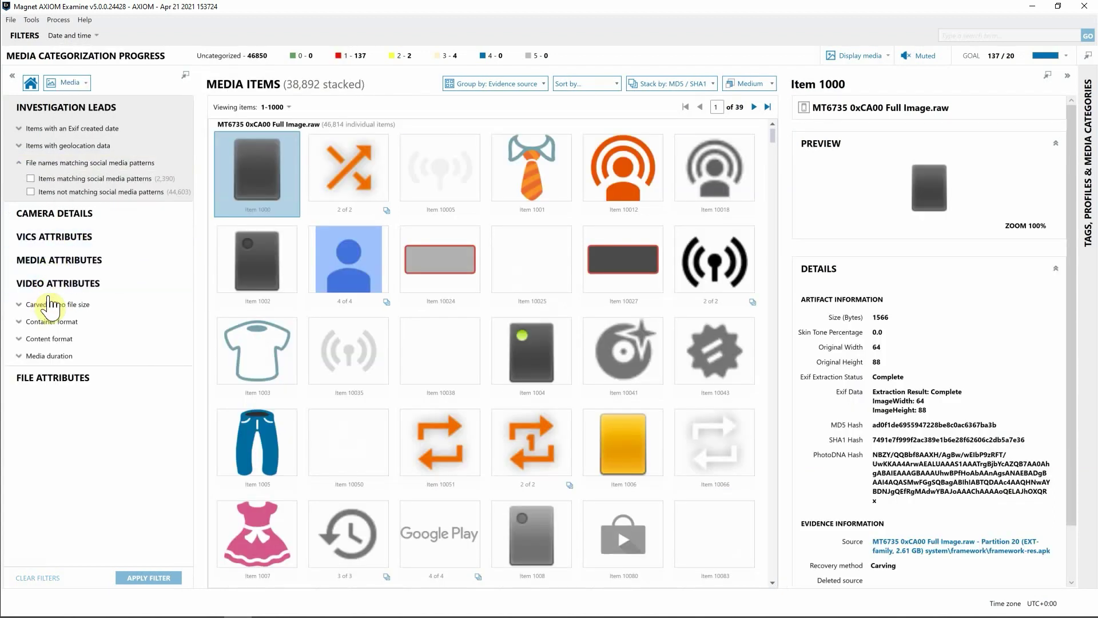
left_click(58, 323)
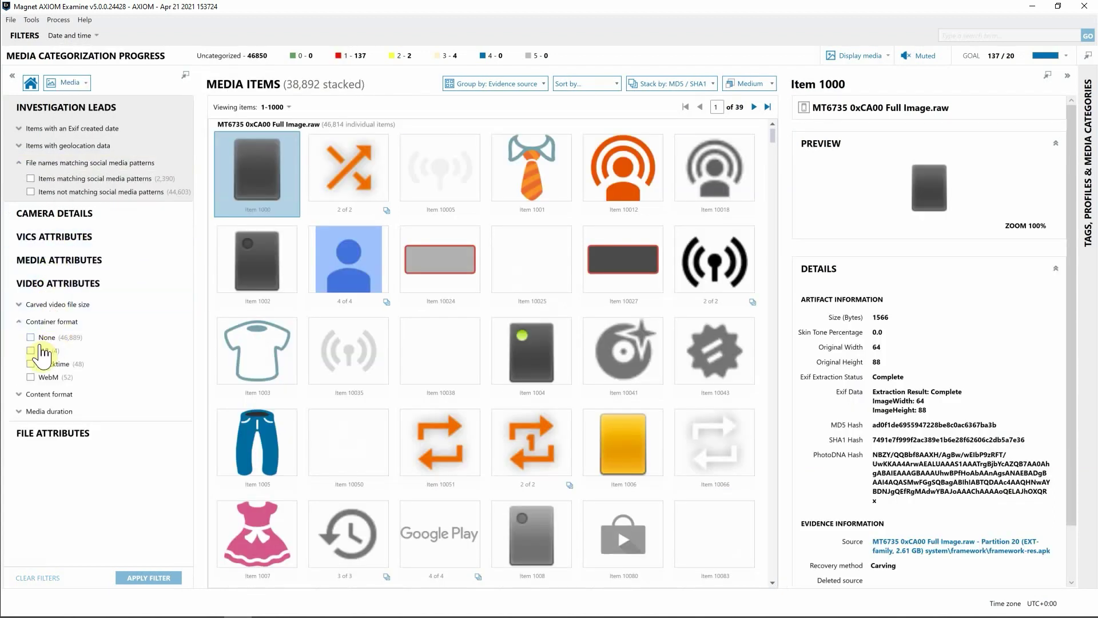
left_click(30, 364)
left_click(175, 570)
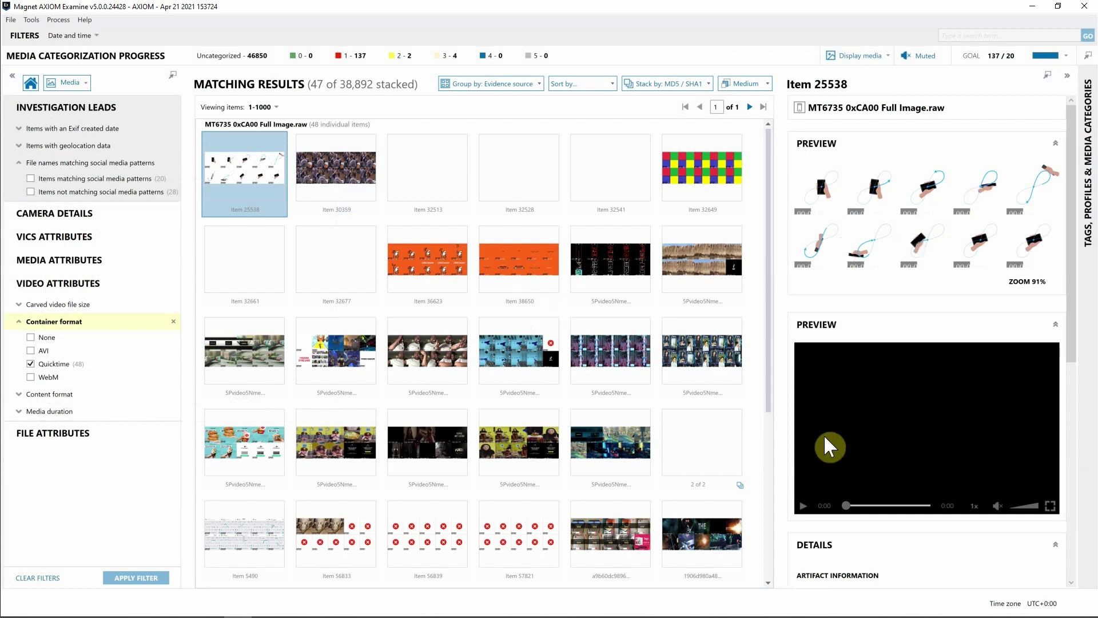
left_click(804, 509)
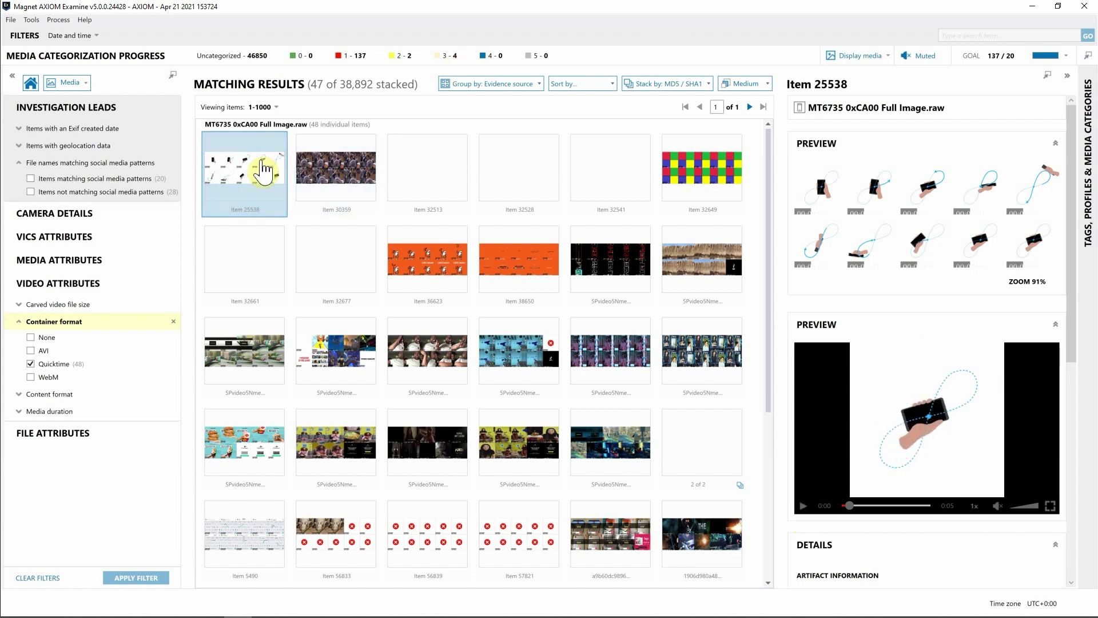
mouse_move(263, 169)
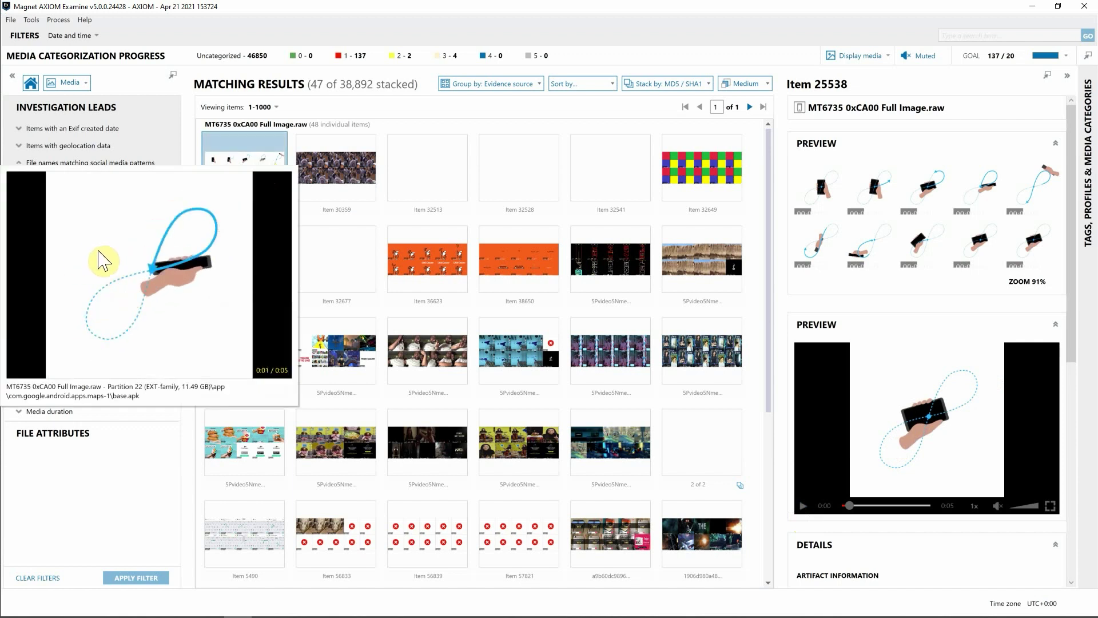
left_click(100, 364)
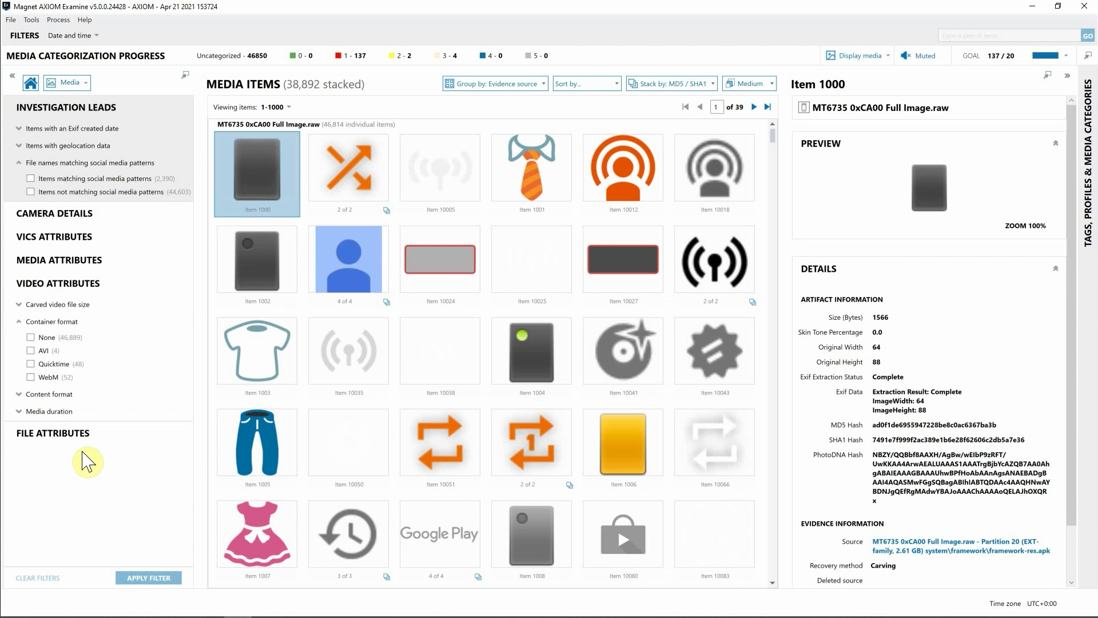
Filter the media to BLU camera-make photos, review them, then clear the filter
left_click(47, 217)
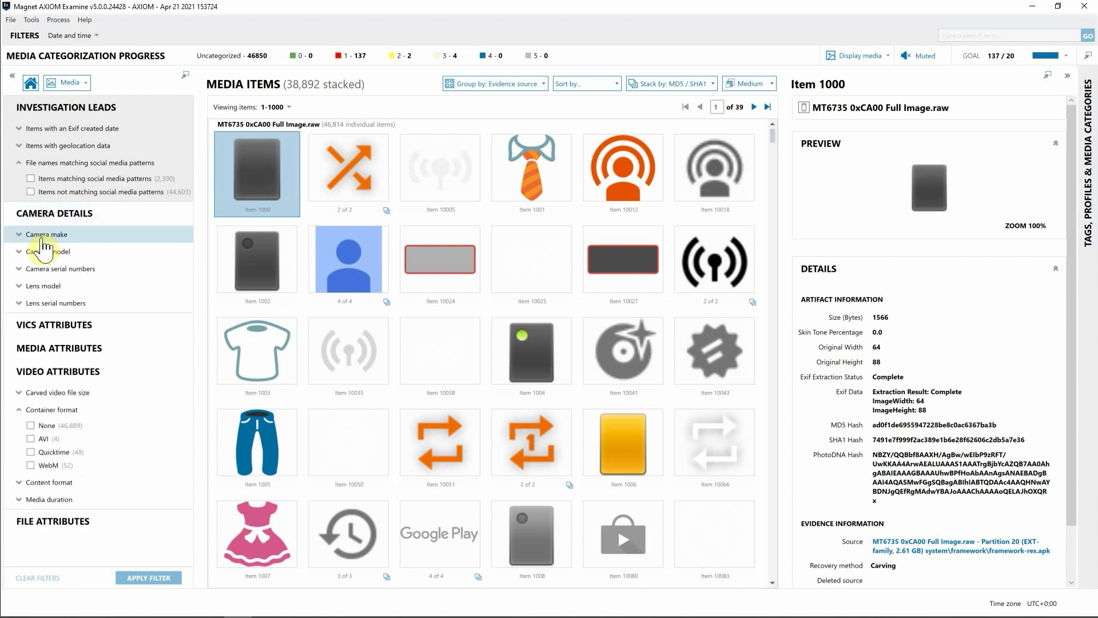
left_click(43, 239)
left_click(30, 263)
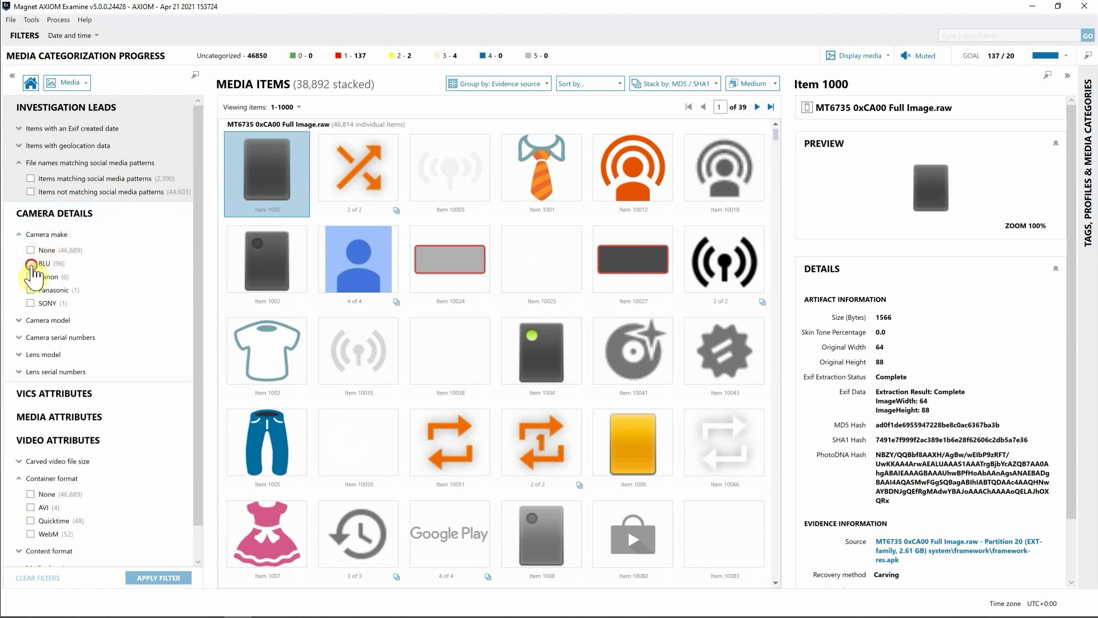
left_click(137, 578)
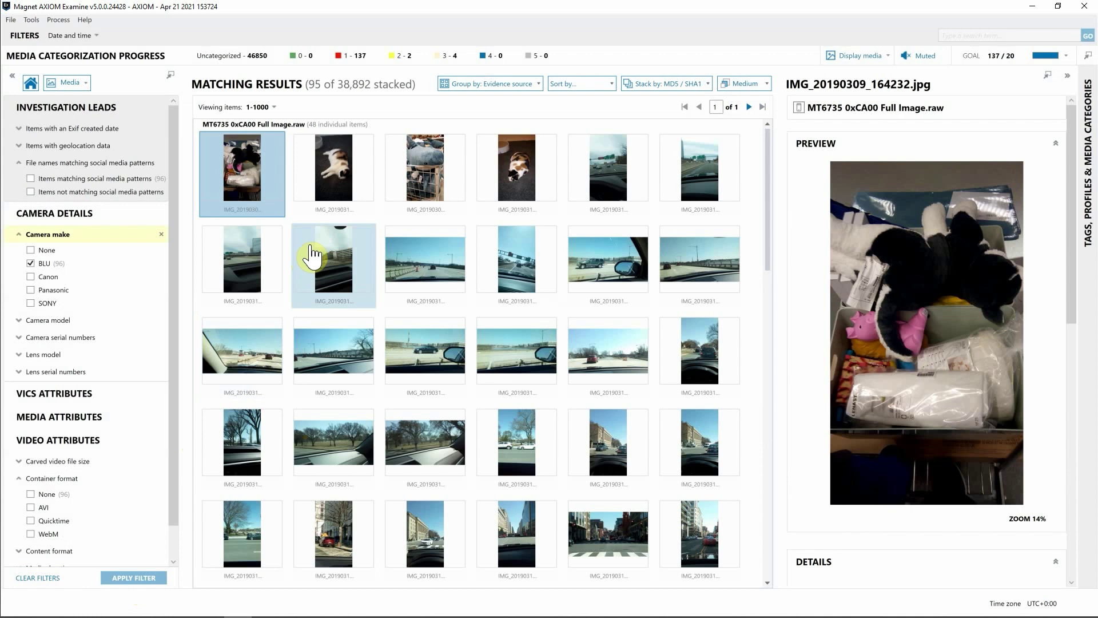
left_click(162, 234)
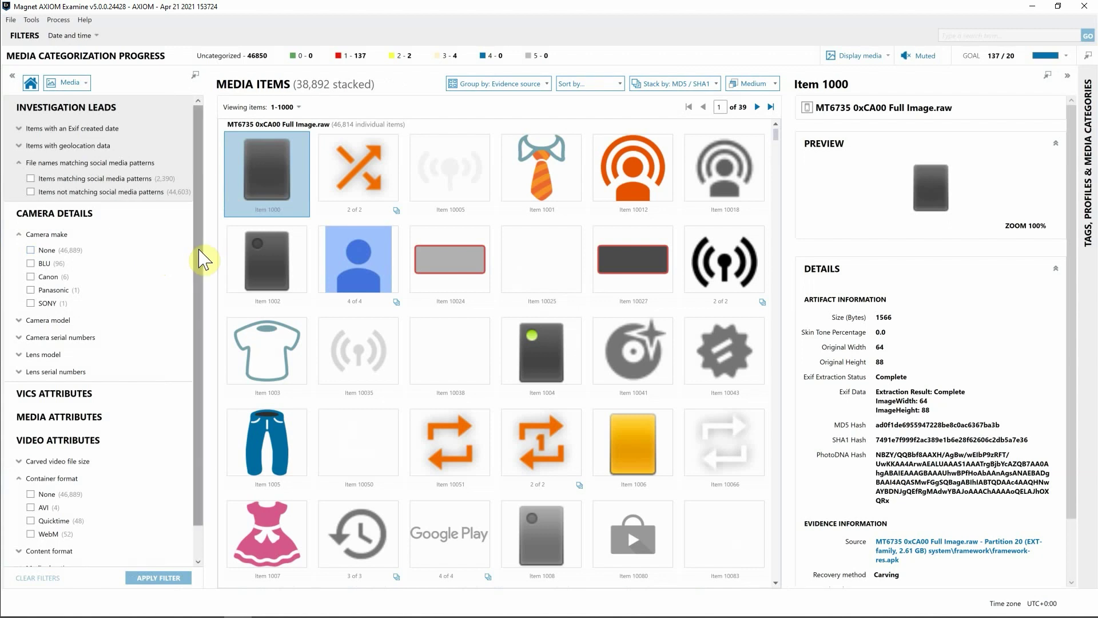
Filter the media to VICS category 1 - Child Abuse Material
scroll(200, 322, "down", 1)
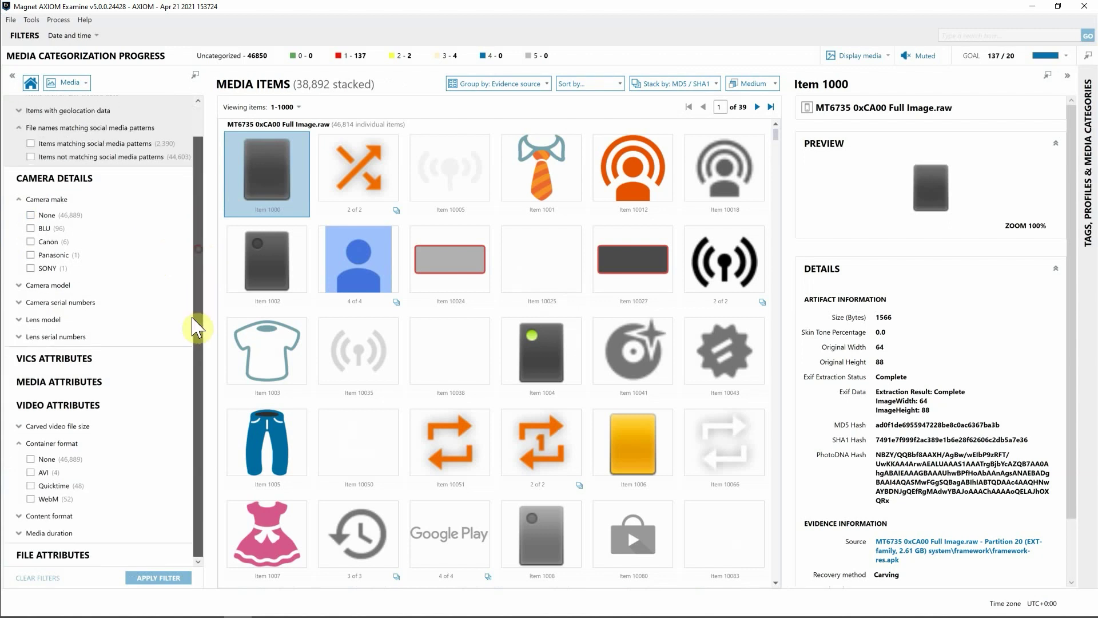
left_click(25, 359)
scroll(186, 388, "down", 3)
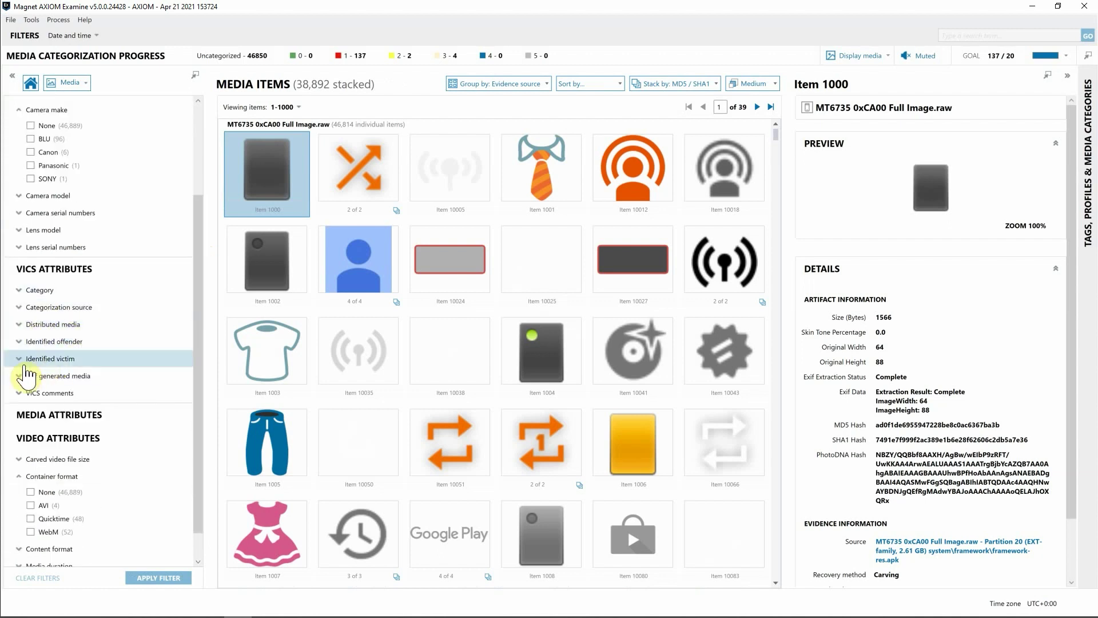
left_click(41, 290)
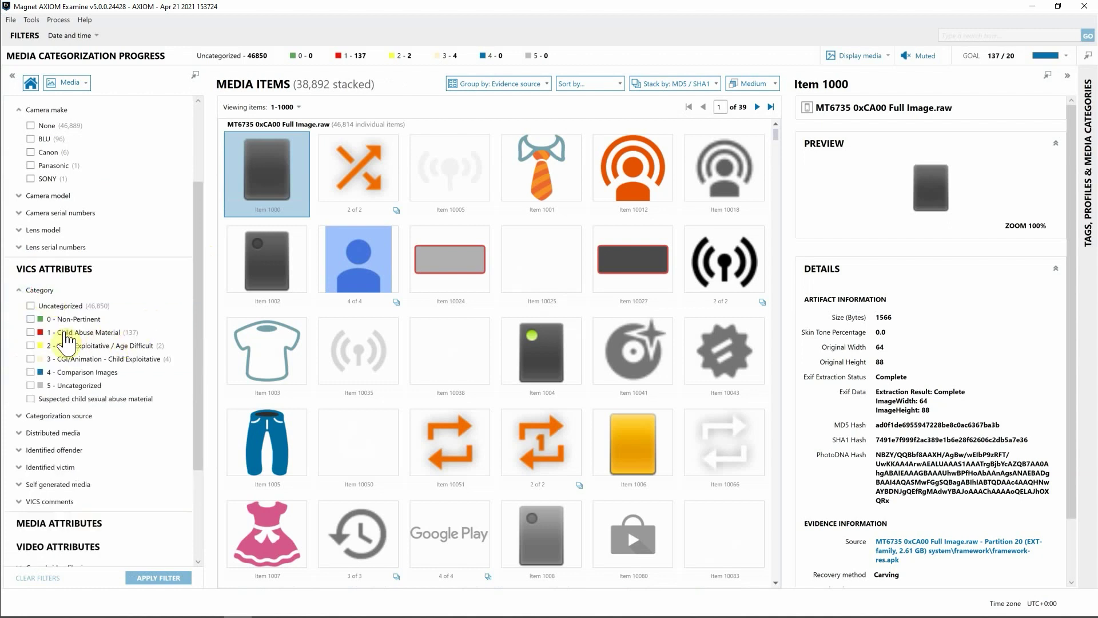
left_click(30, 334)
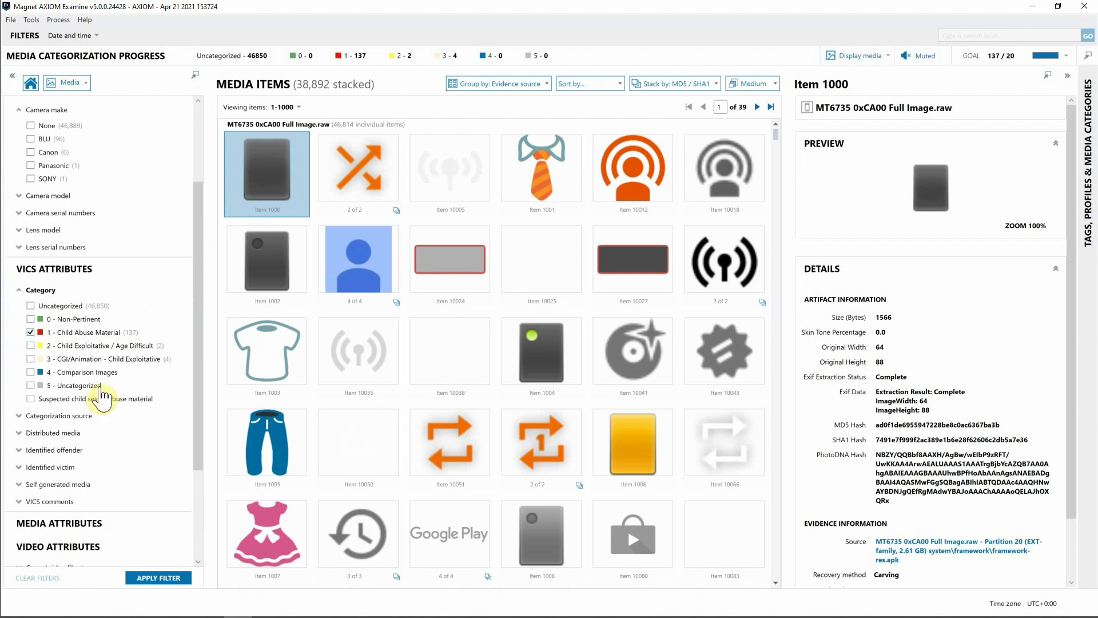
left_click(150, 578)
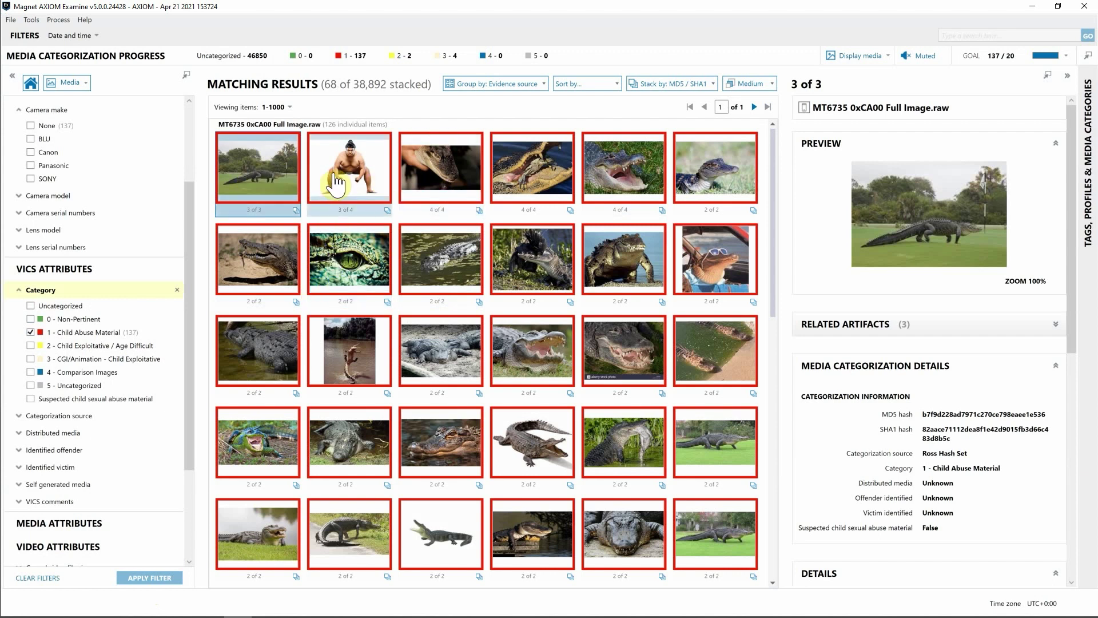
Add an Identified offender = True filter, leaving 2 matching results
left_click_drag(191, 347, 192, 431)
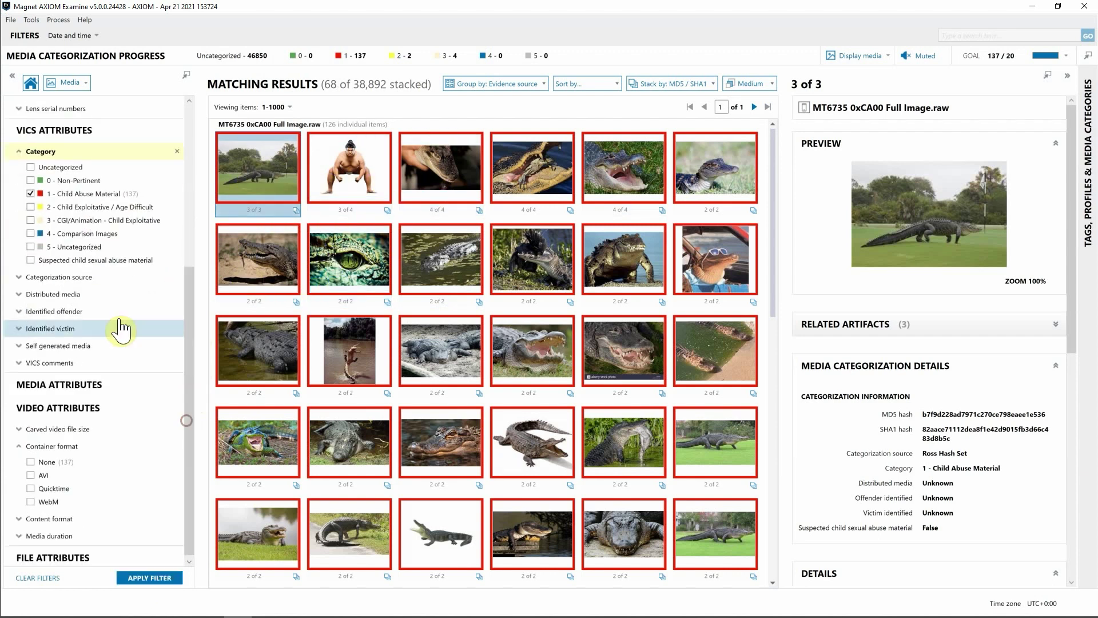
left_click(78, 312)
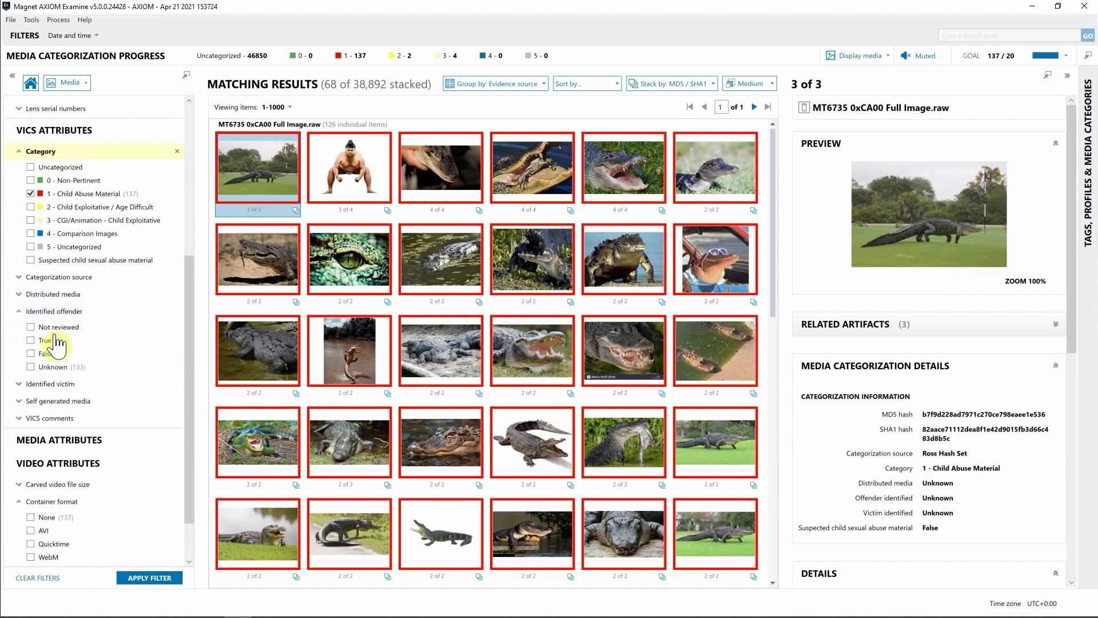
left_click(43, 341)
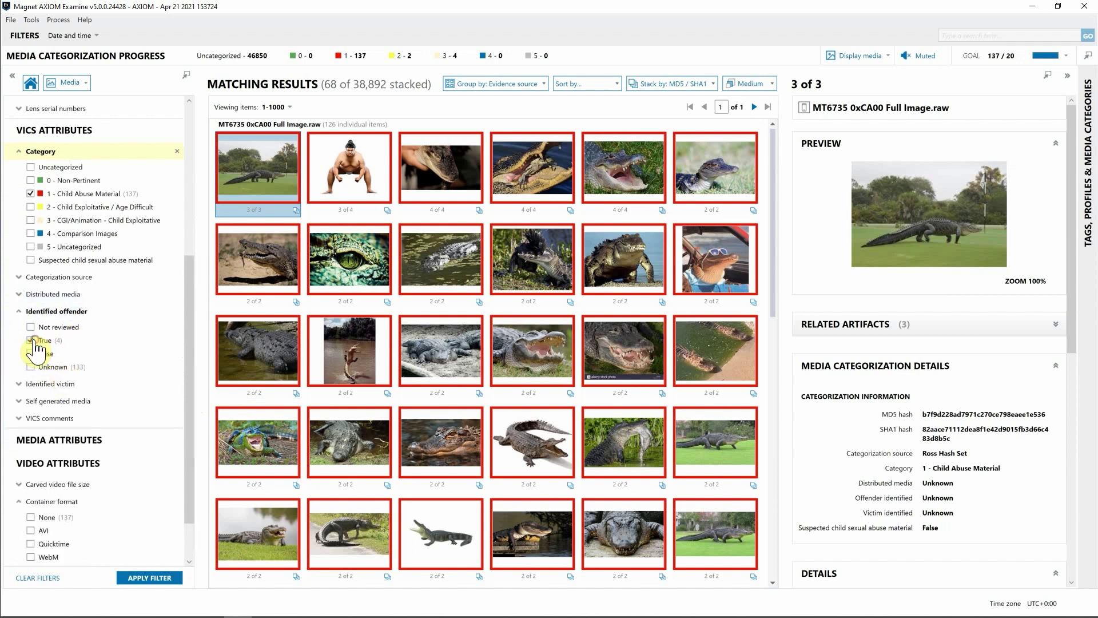
left_click(147, 579)
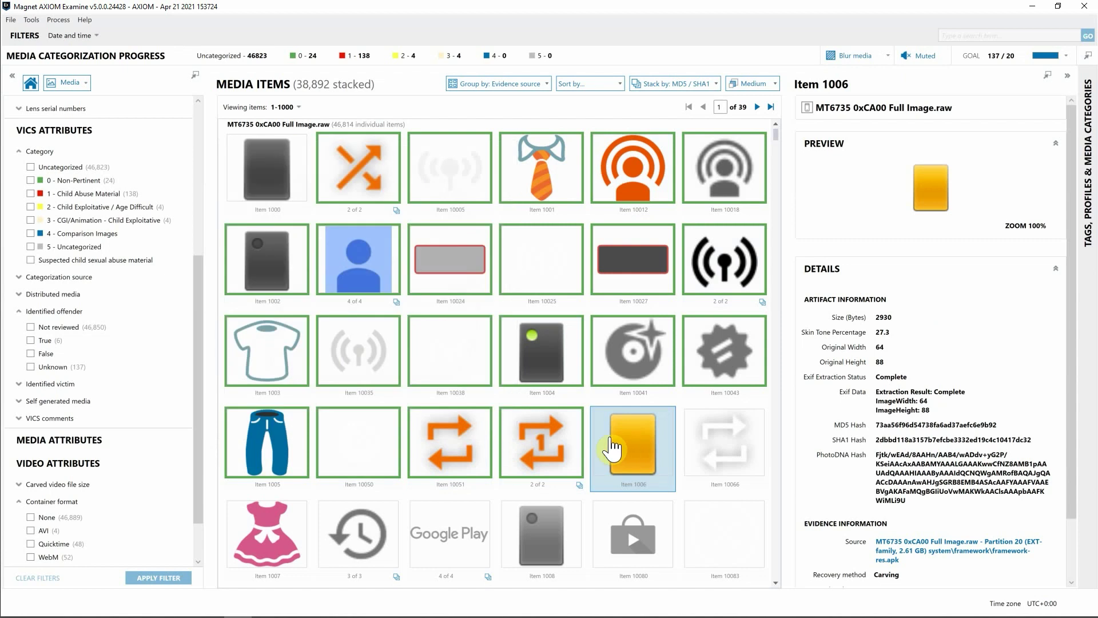
Grade items as 0 Non-Pertinent, Item 1009 as category 1 and Item 10092 as category 2
key("0")
key("0")
key("0")
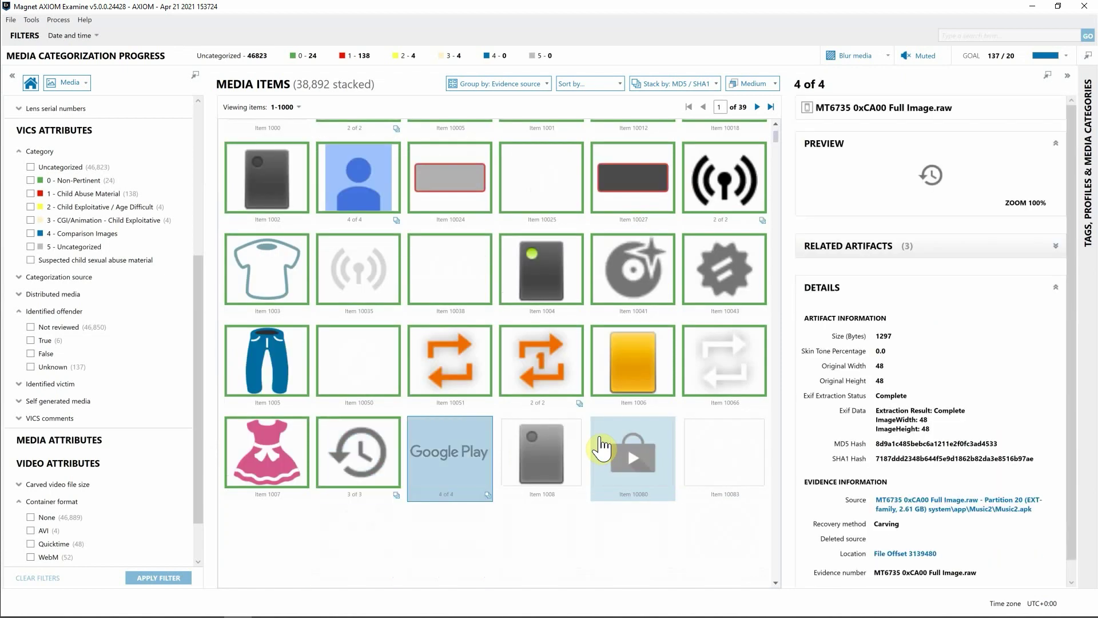
key("0")
key("0")
key("0")
key("0")
key("0")
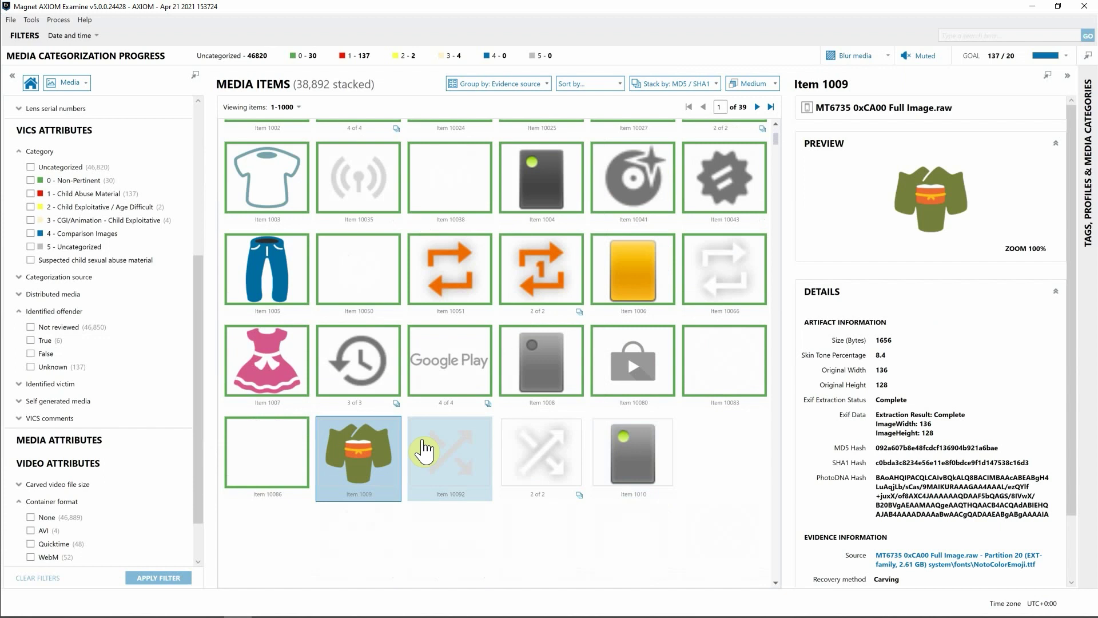
key("1")
key("2")
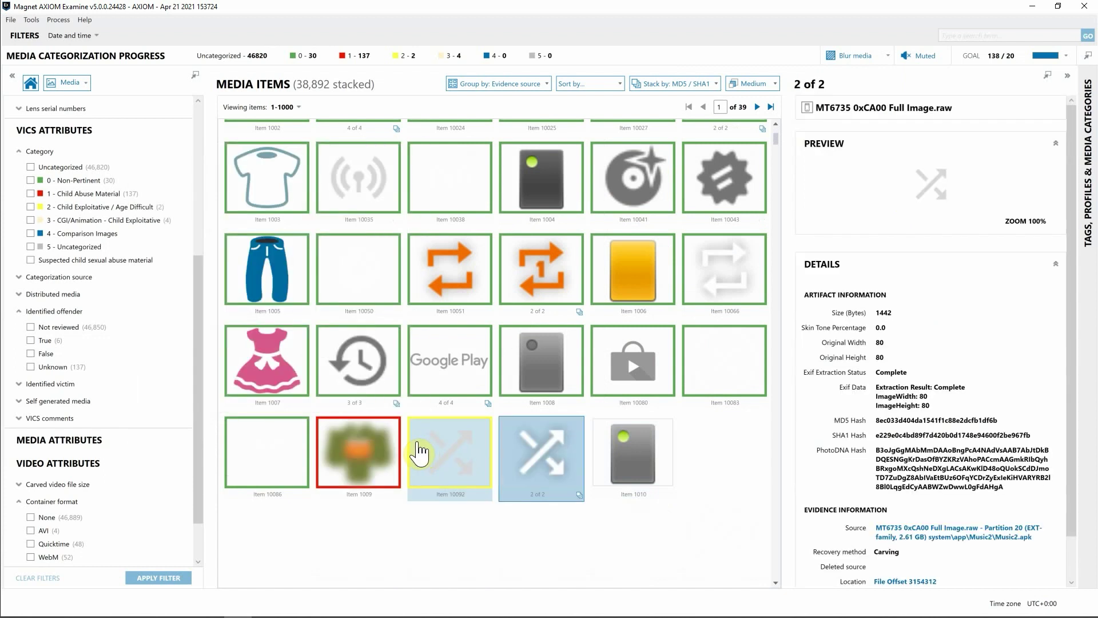